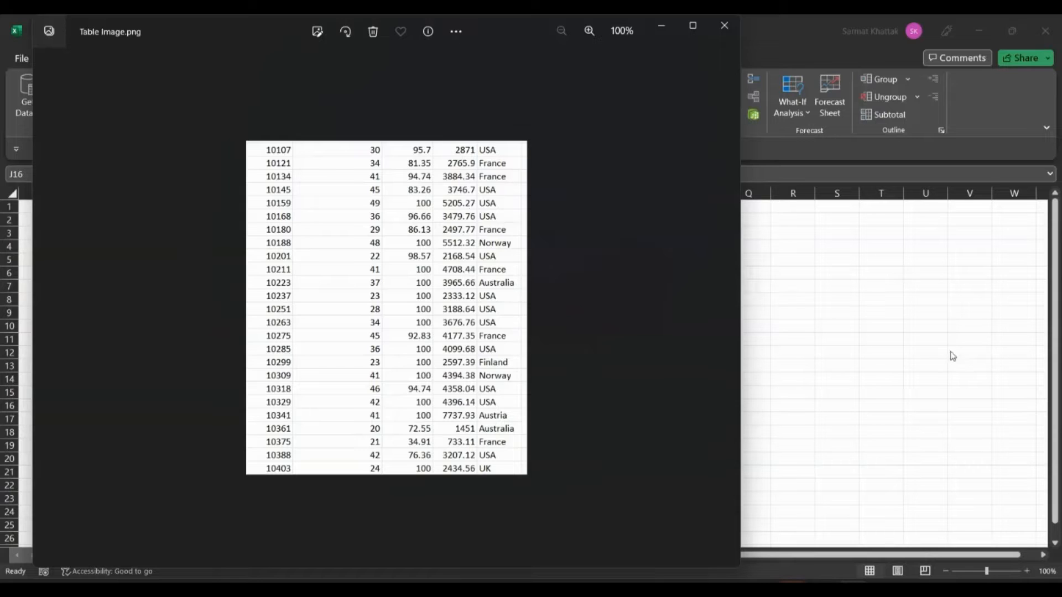
Import the Table Image picture file from the Excel Tutorial folder as data, with cell A1 as the destination
click(864, 369)
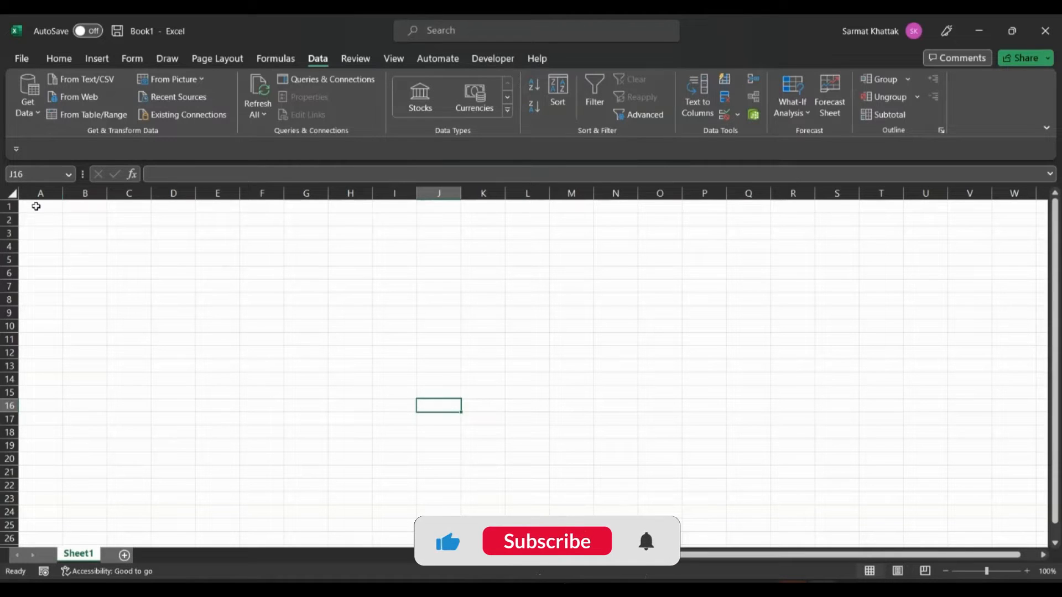
click(36, 206)
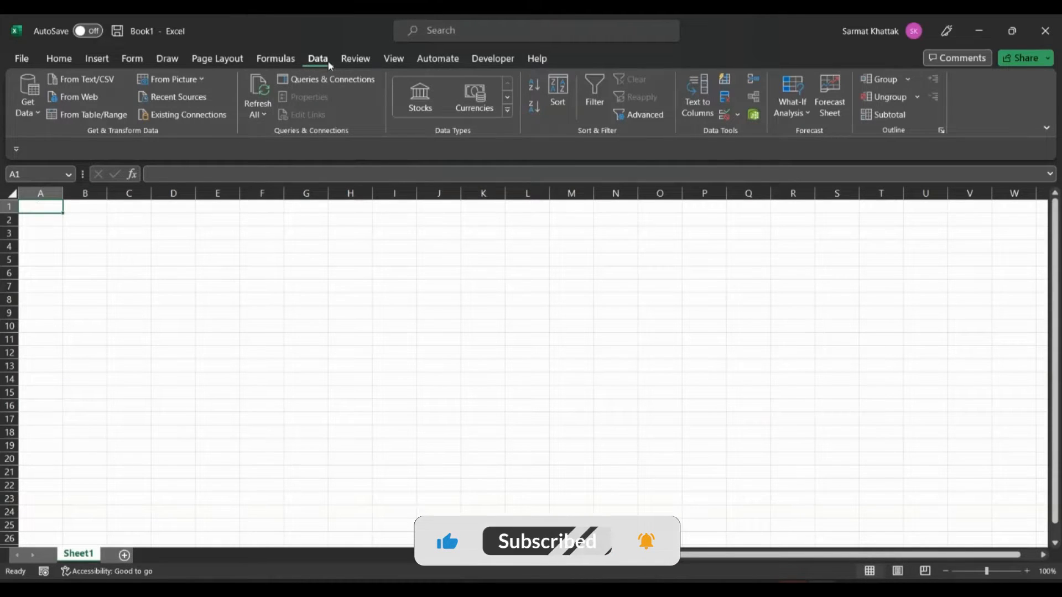
click(187, 82)
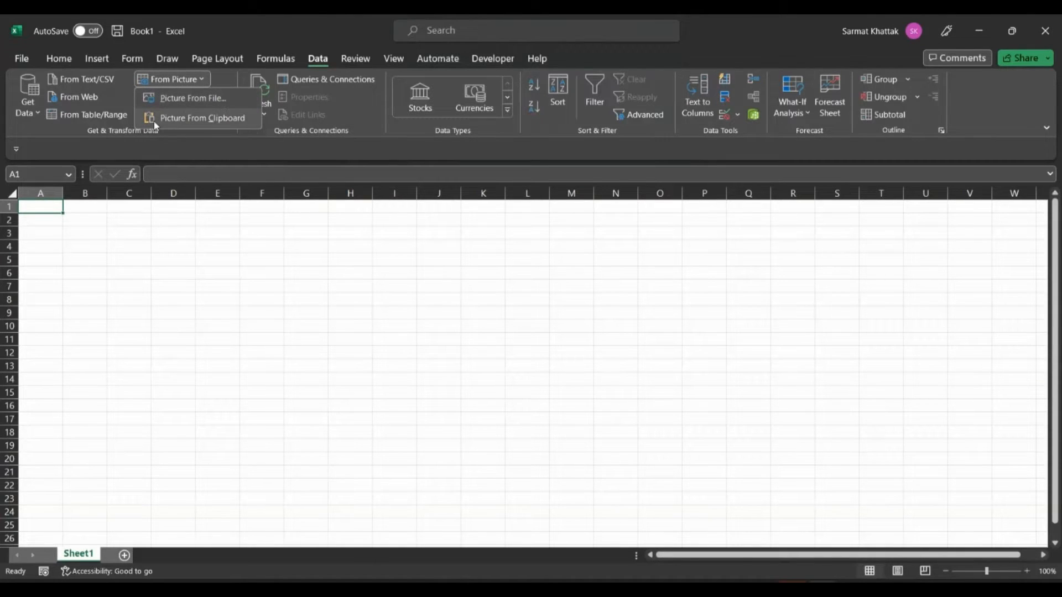
click(192, 101)
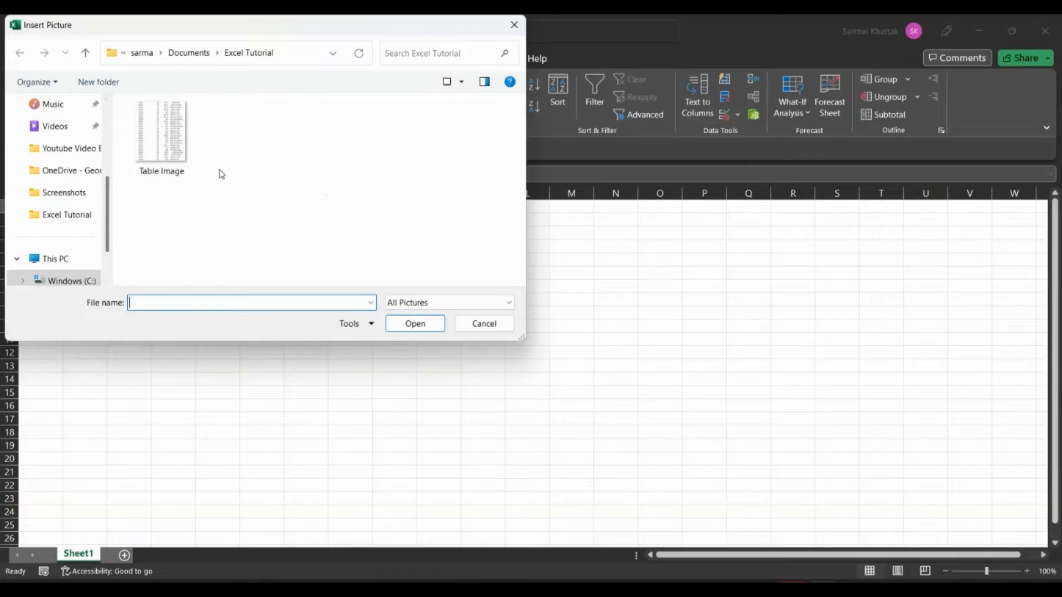
click(157, 136)
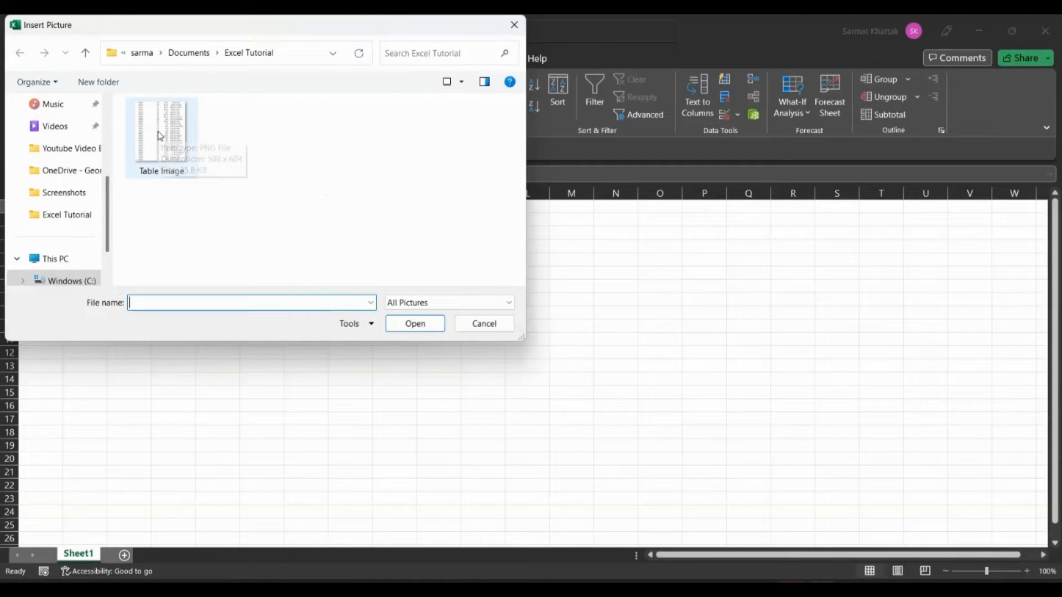
click(415, 326)
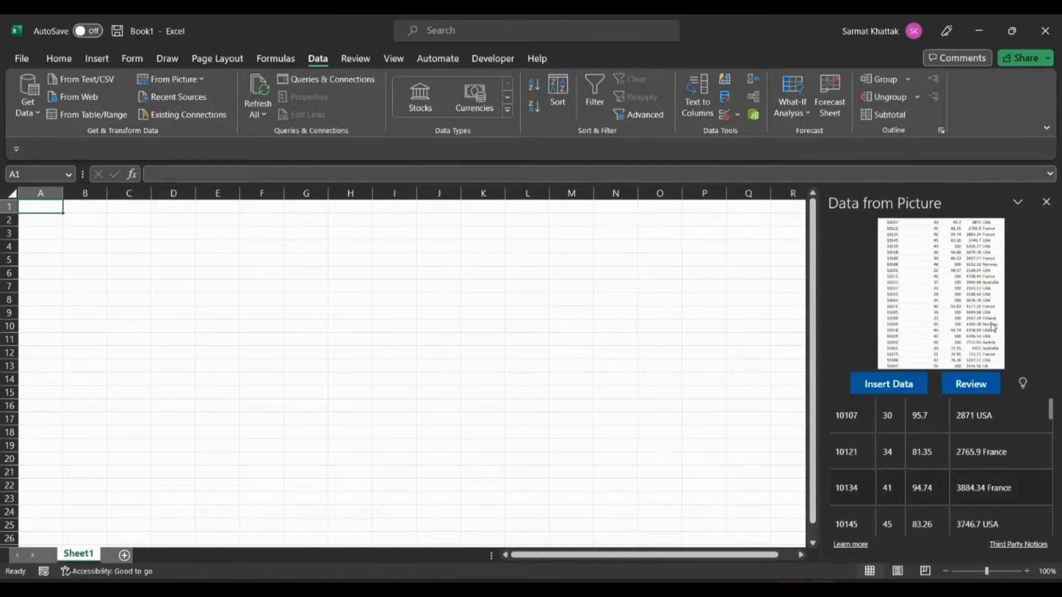
Check the recognised rows against the picture and accept the flagged value 100 in the 10237 row
scroll(962, 493, down, 6)
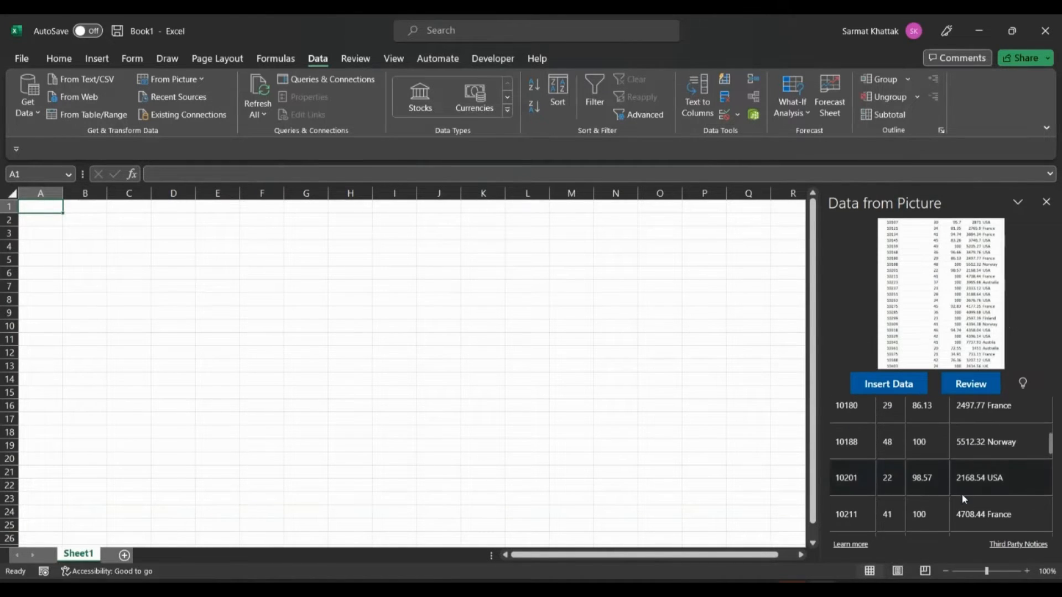
scroll(961, 494, up, 2)
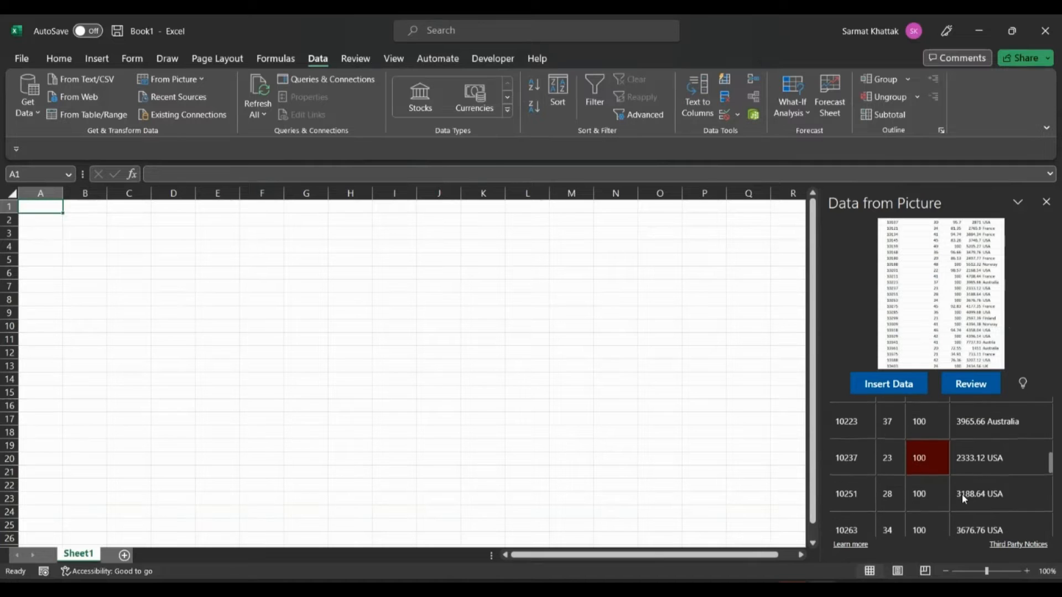
click(928, 467)
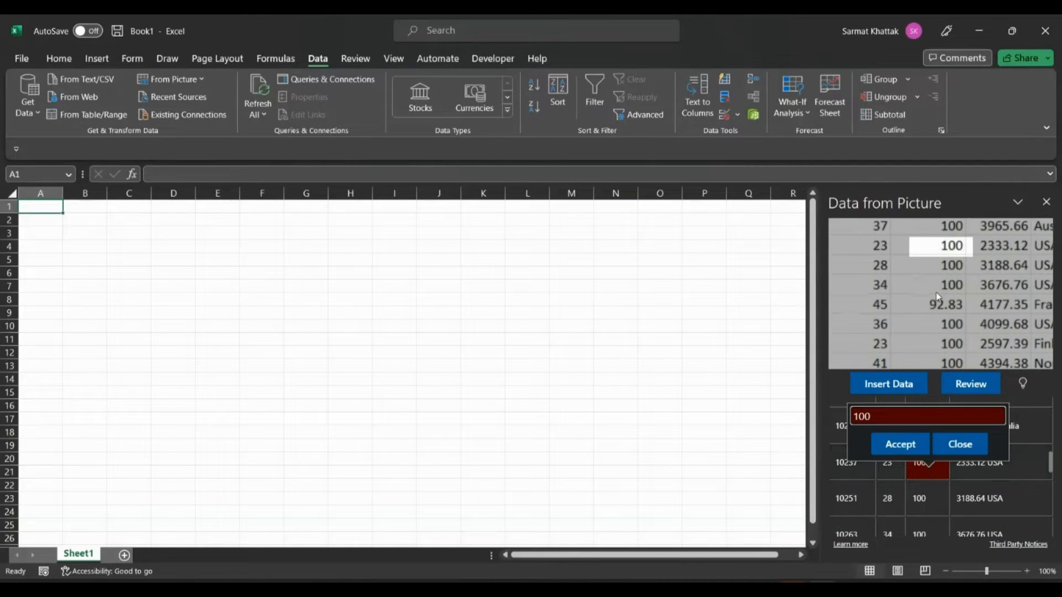
click(897, 444)
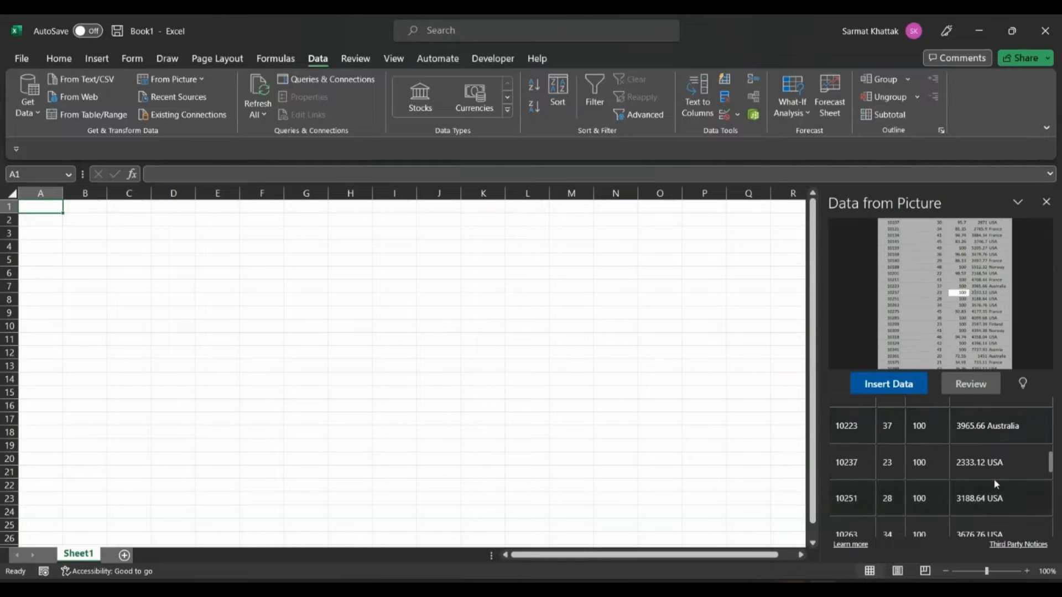
scroll(984, 479, down, 3)
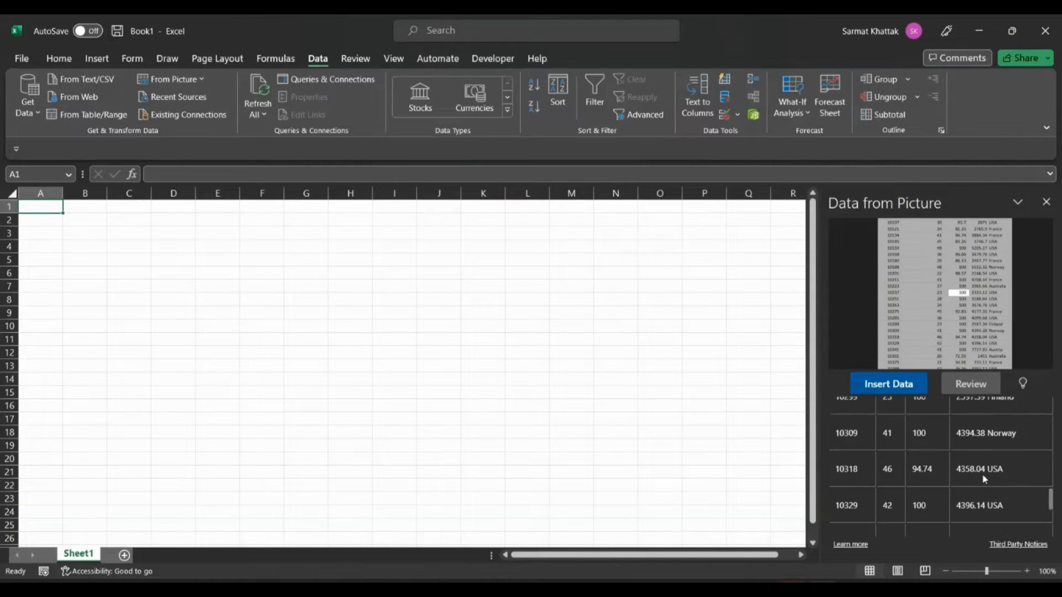
scroll(985, 479, up, 8)
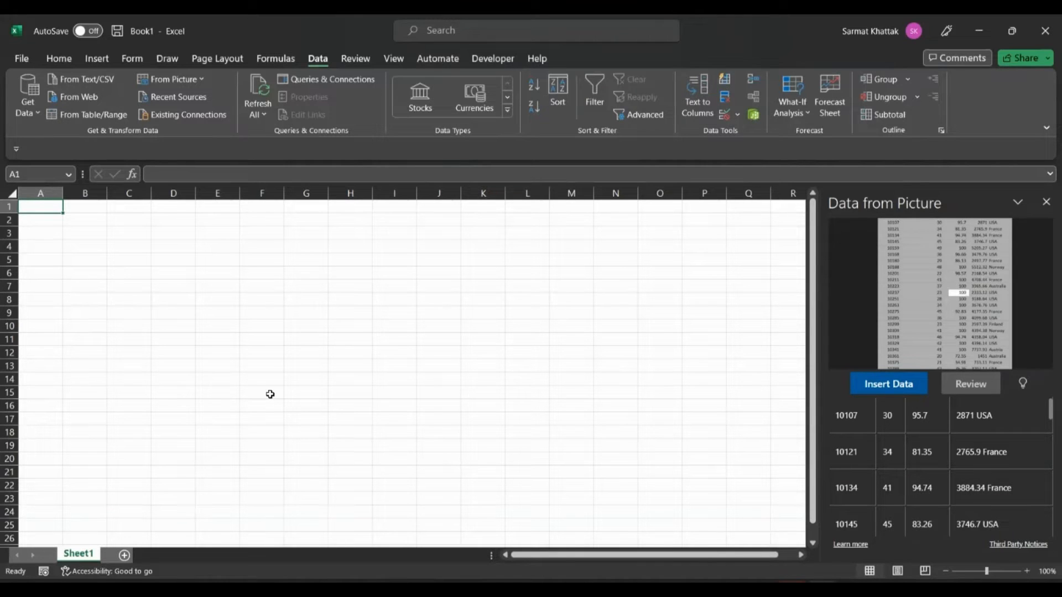
Insert the recognised picture data into the sheet and autofit the width of column C
click(900, 388)
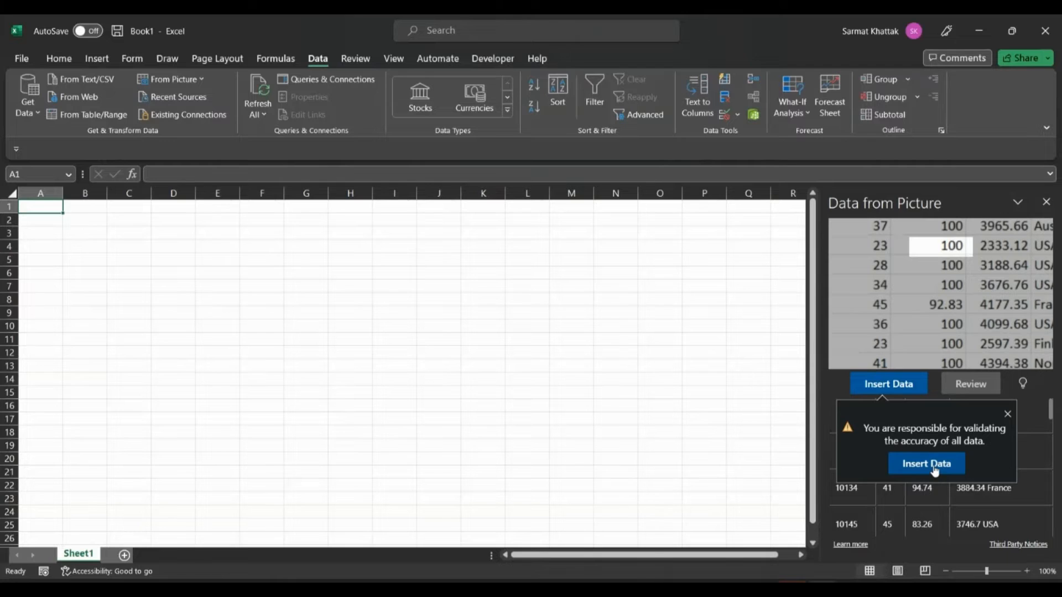
click(930, 465)
click(290, 378)
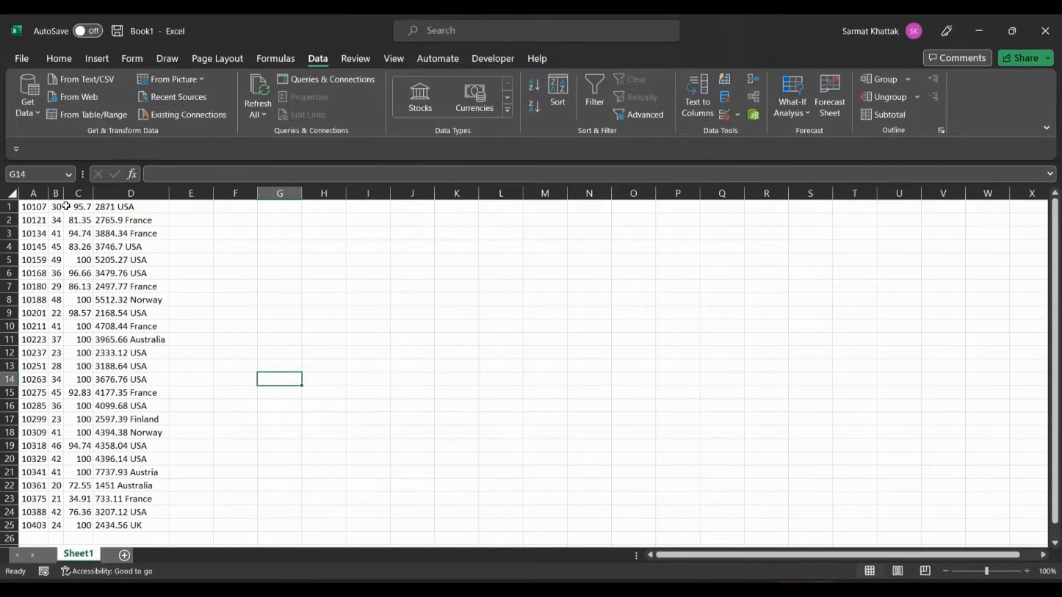
double_click(93, 194)
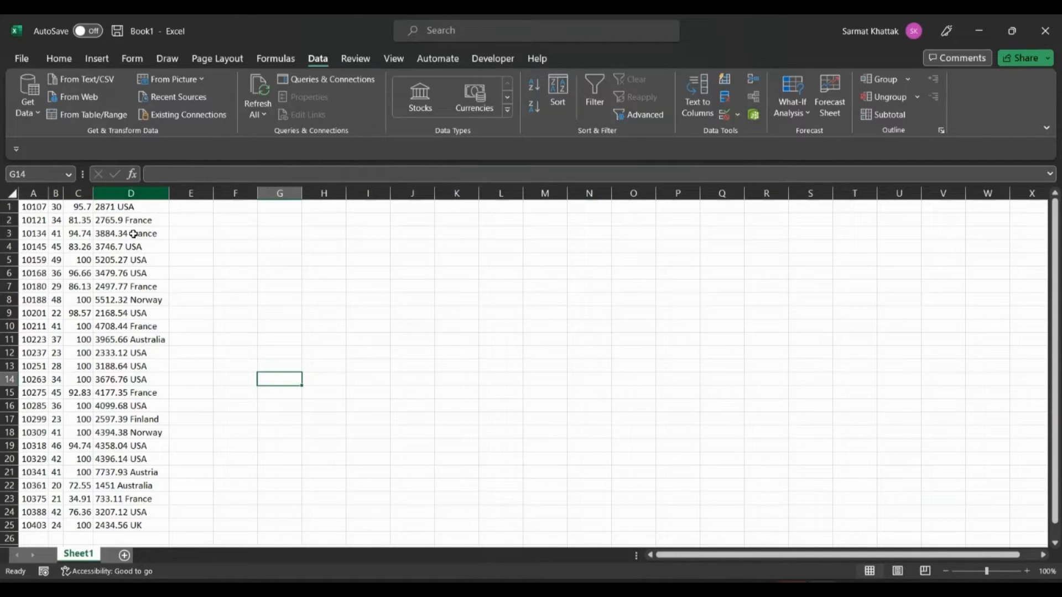
Enter =TEXTSPLIT(D1, " ") in cell E1 to split the amount and country at the space
click(186, 204)
text(=)
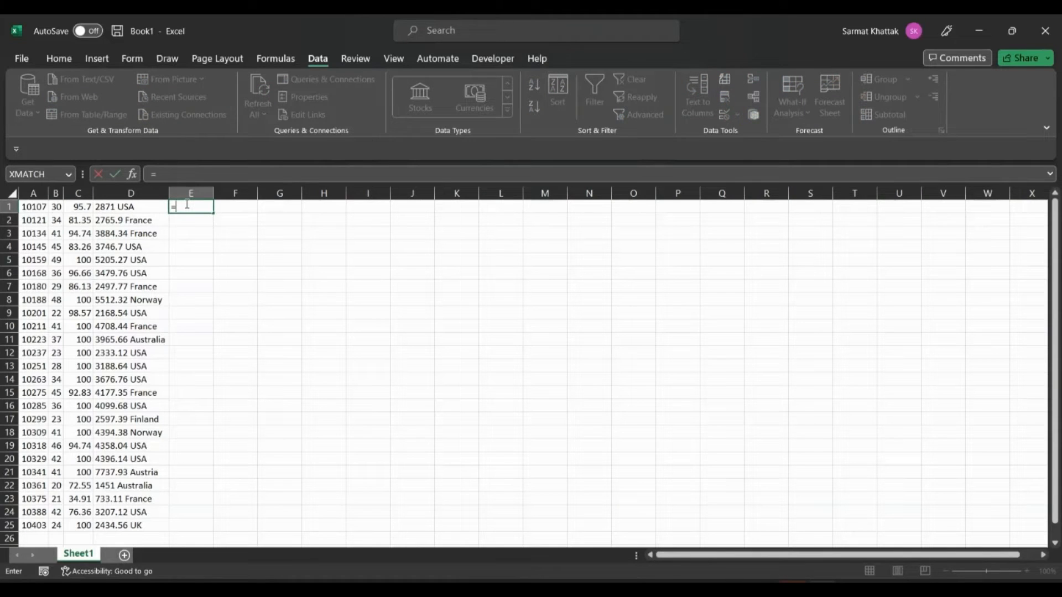
text(text)
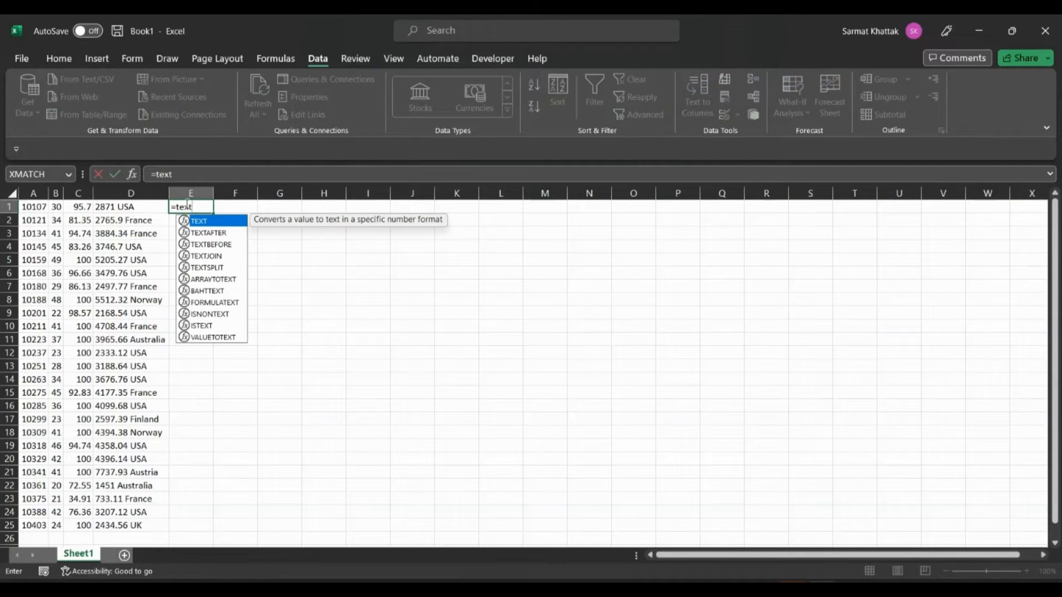
double_click(213, 268)
click(129, 211)
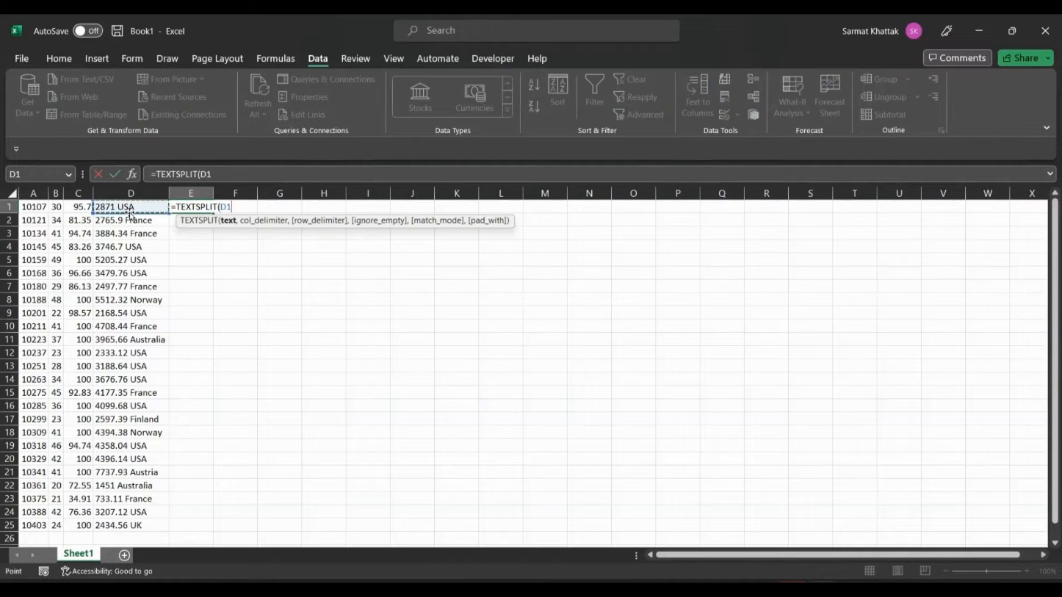
text(,)
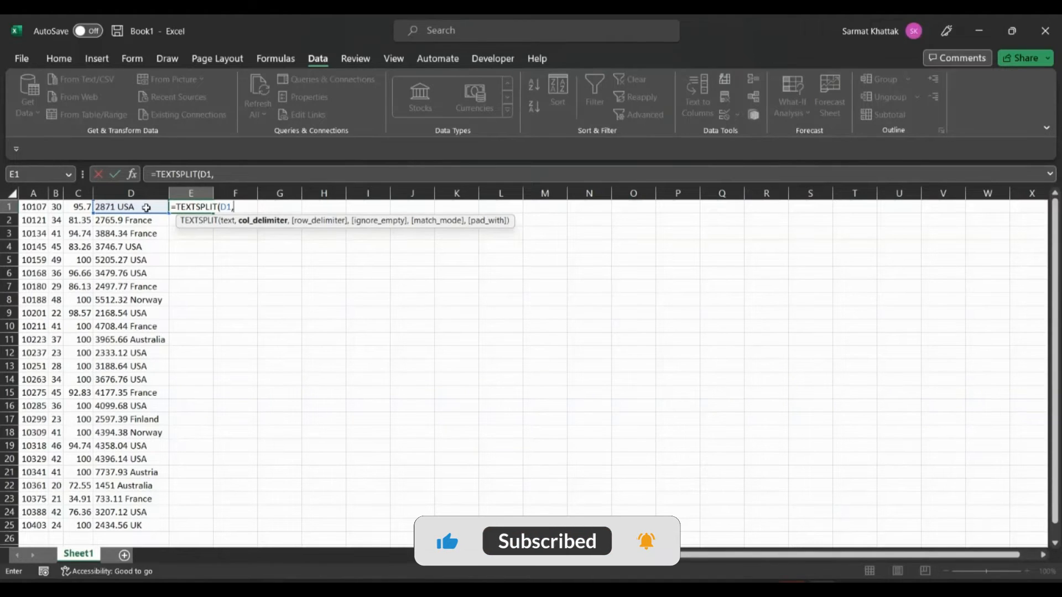
text( ")
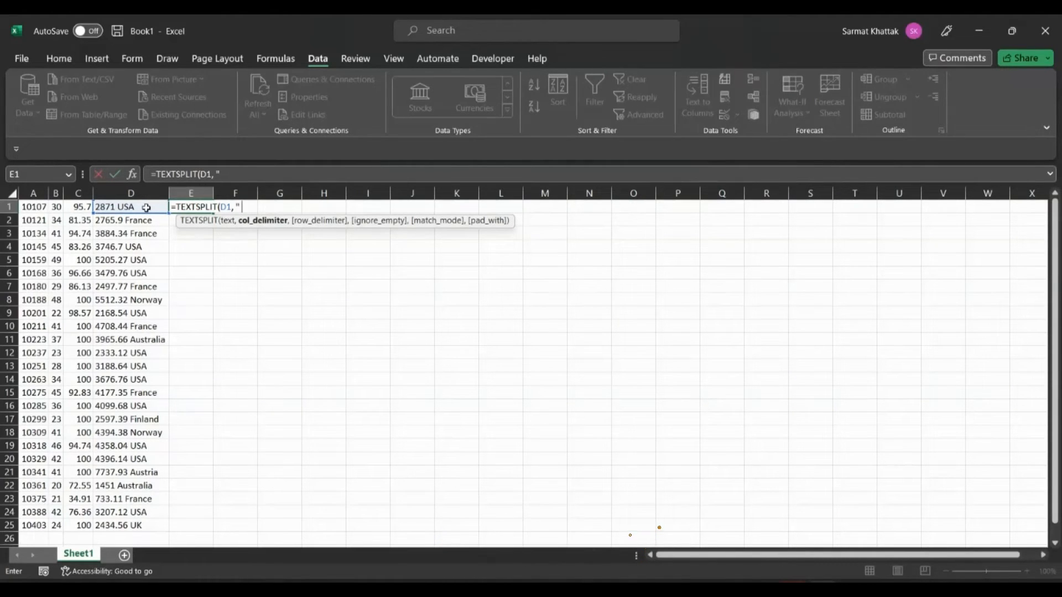
text( "))
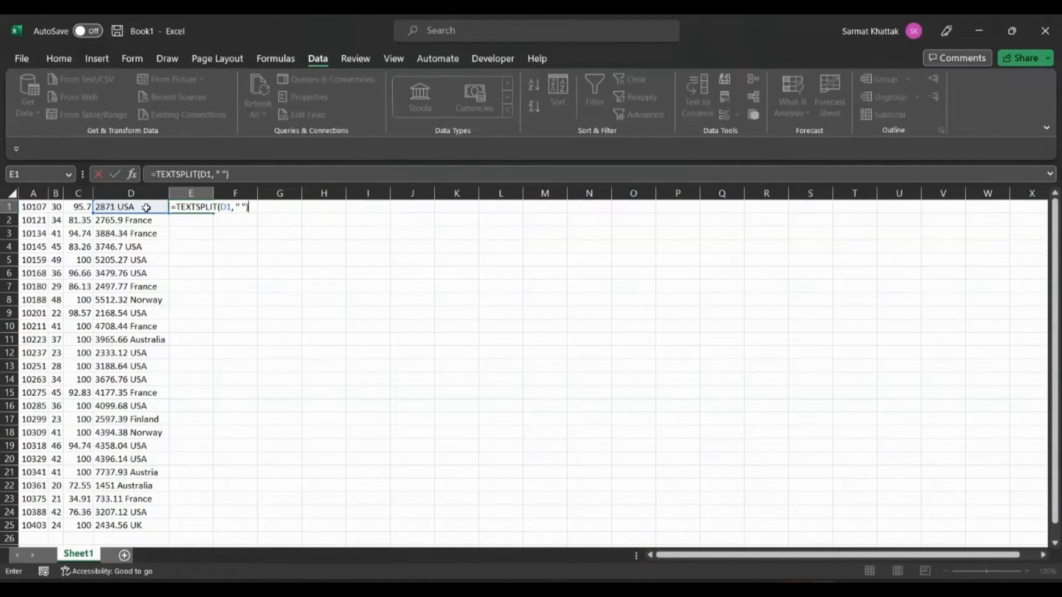
key(Return)
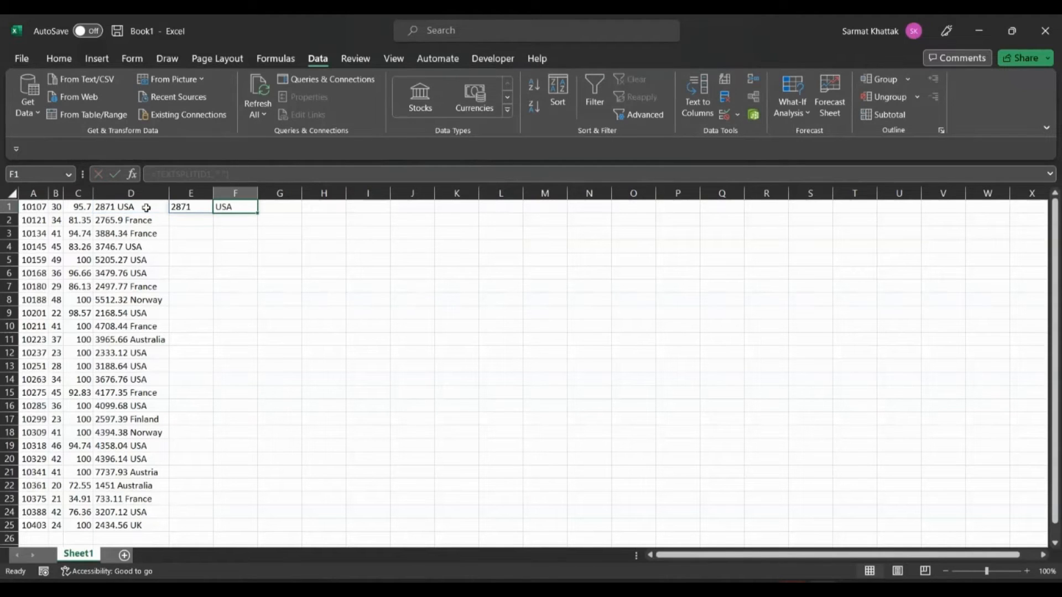
Fill the TEXTSPLIT formula from E1 down to E25 and check the split rows
click(196, 203)
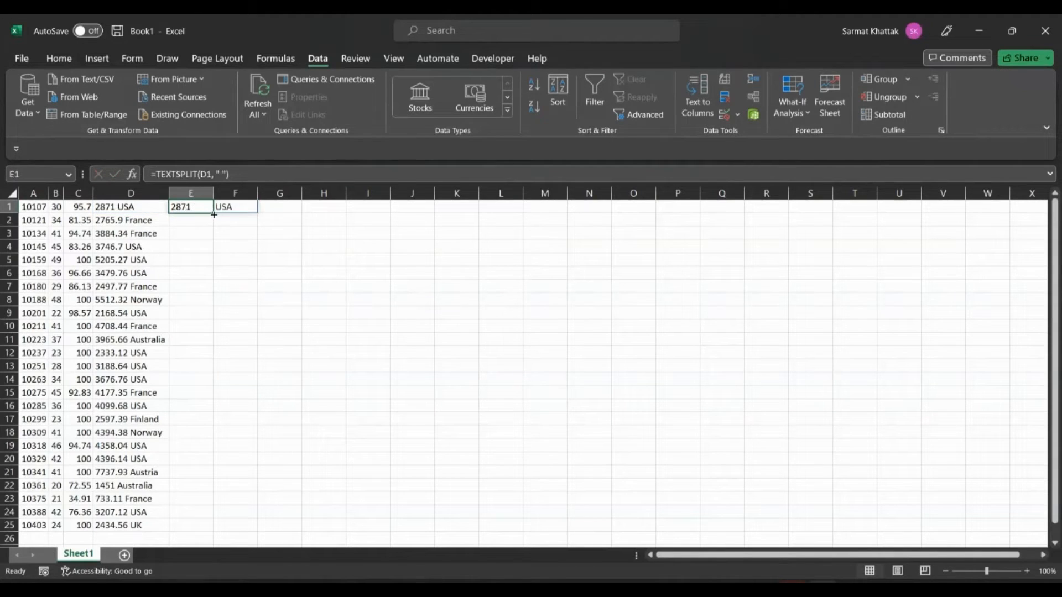
drag(214, 215, 208, 530)
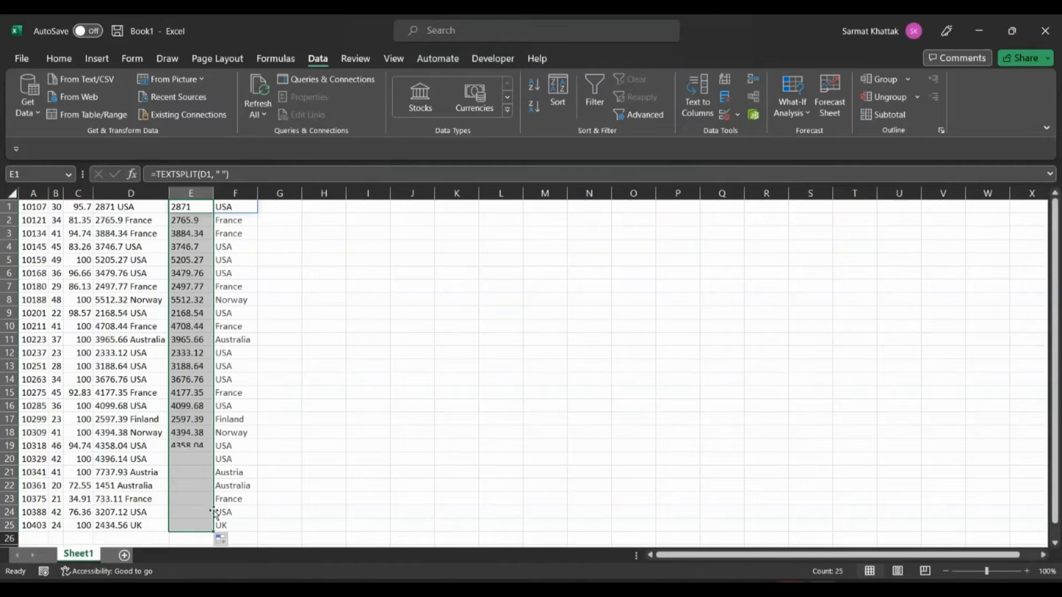
click(344, 432)
scroll(416, 409, down, 2)
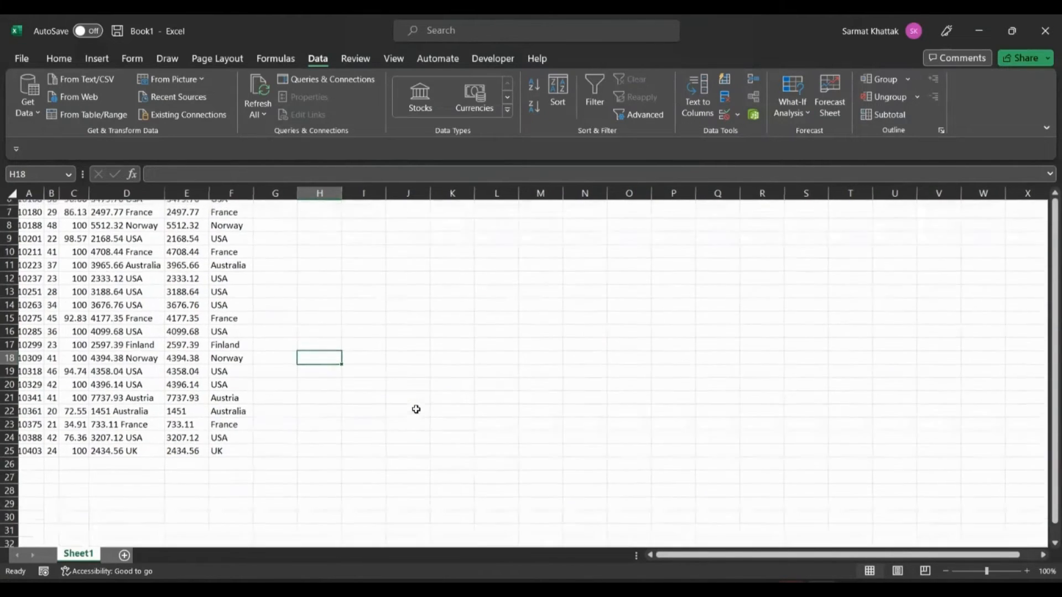
scroll(416, 410, up, 2)
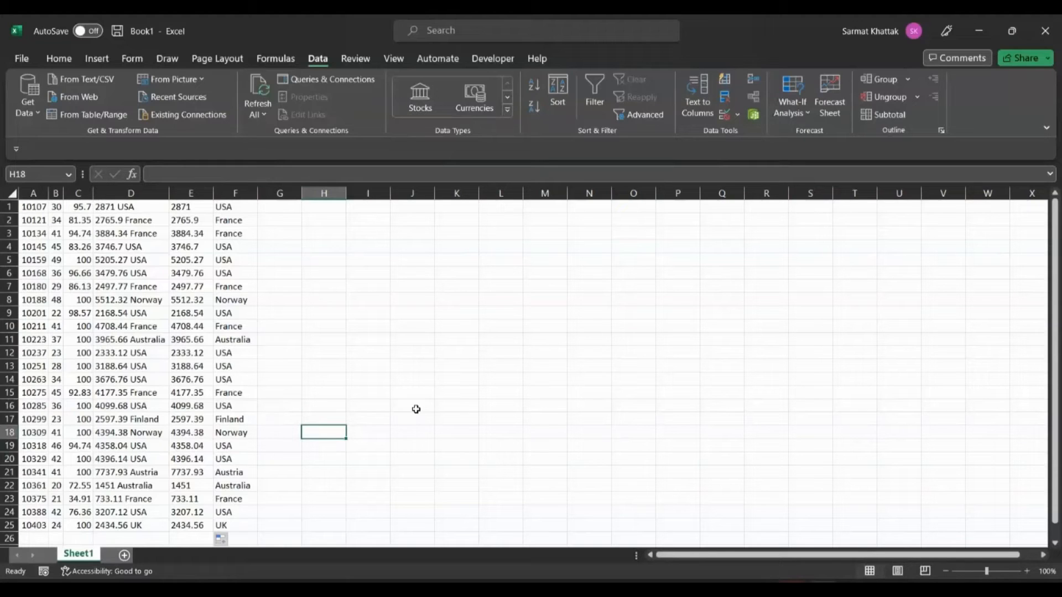
Switch to the Wikipedia table article and capture the Age table, including its header row, with Snipping Tool
click(172, 79)
click(360, 281)
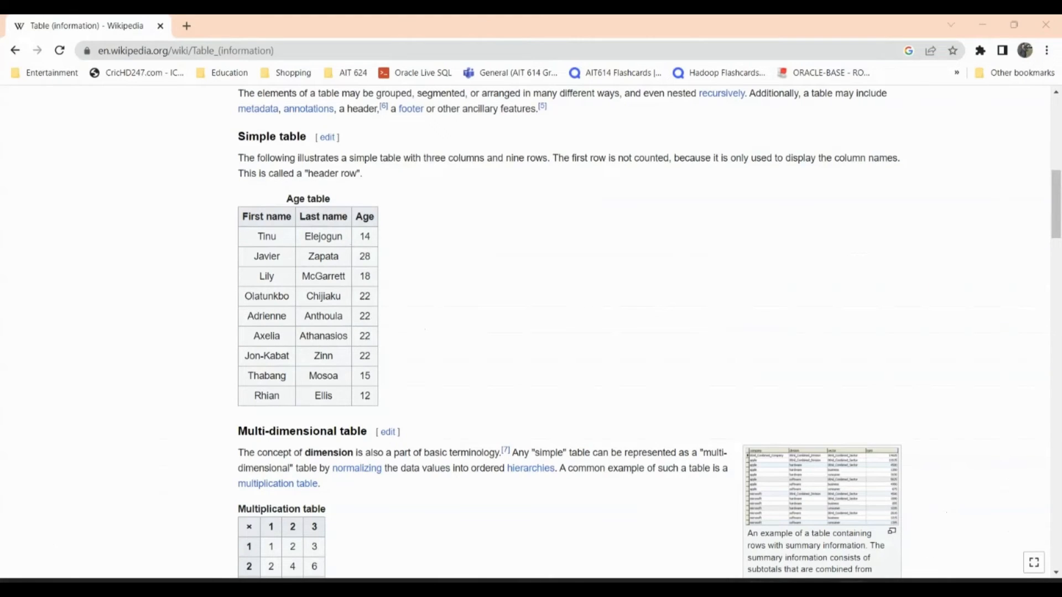
drag(473, 255, 683, 246)
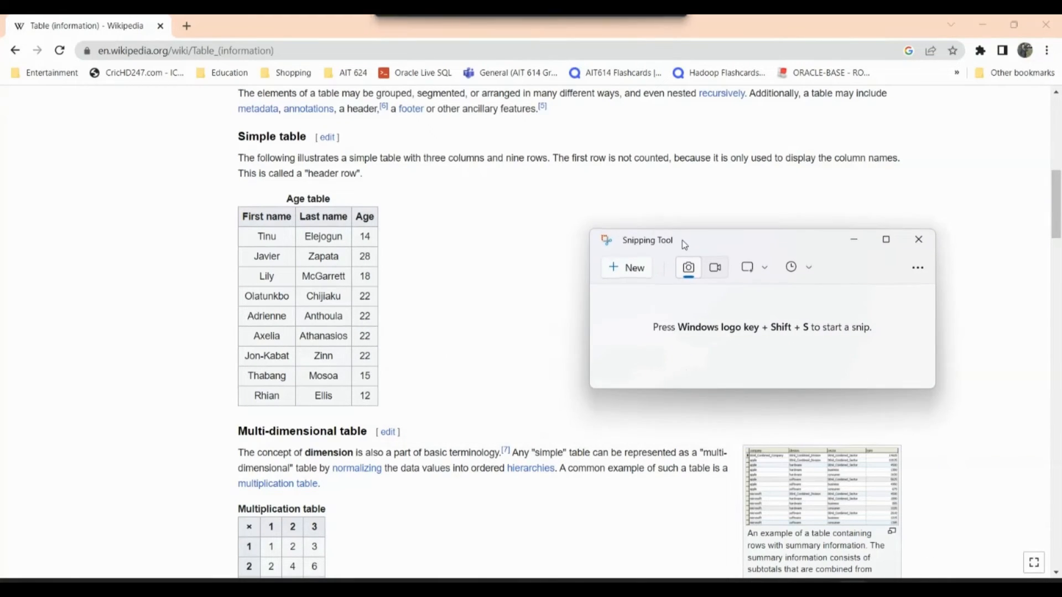
click(616, 271)
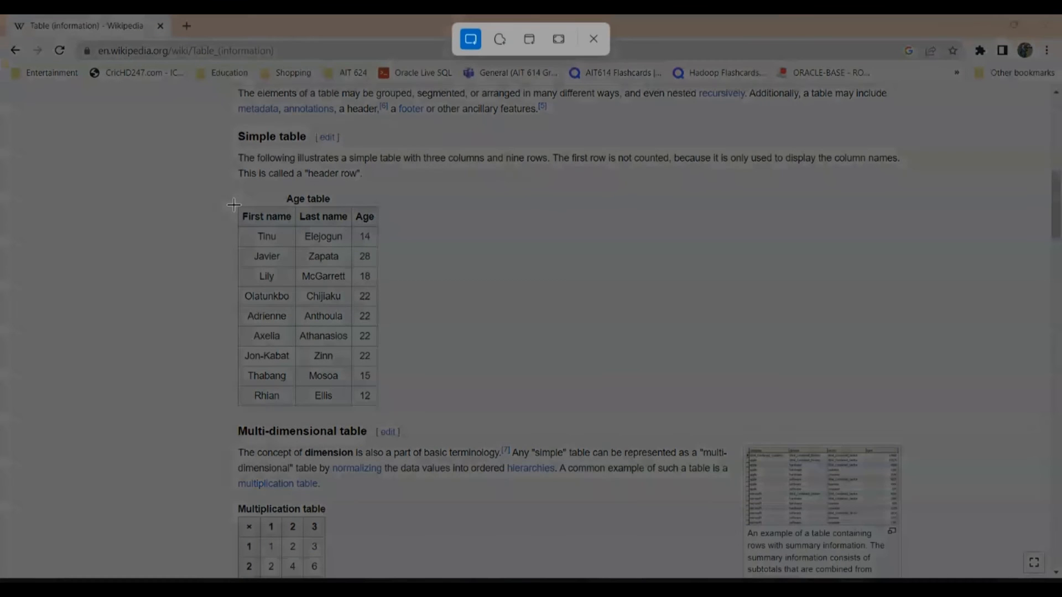
drag(235, 205, 382, 409)
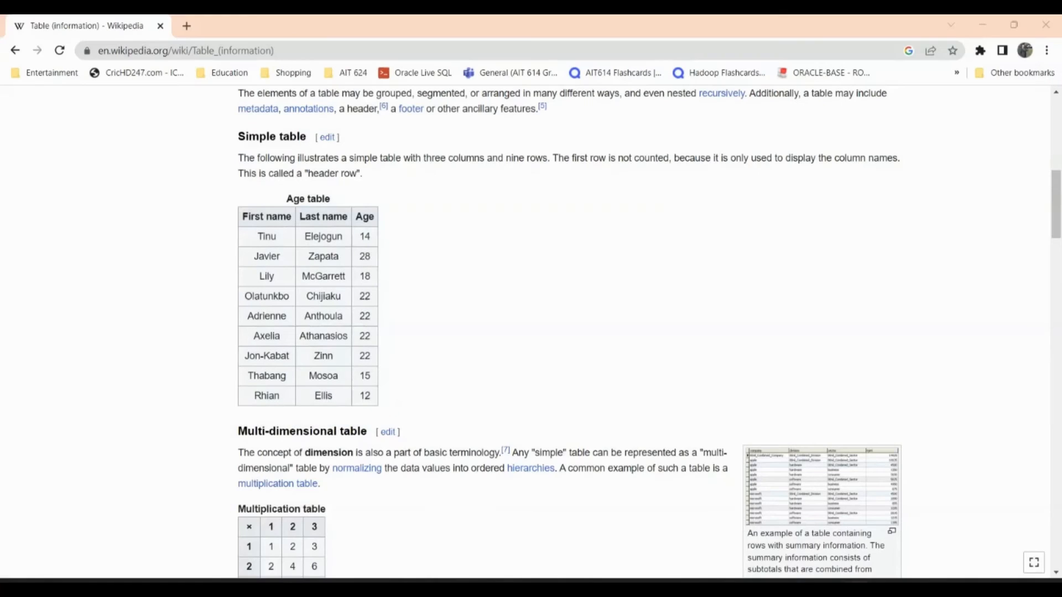
Switch back to the empty Excel sheet and import the captured table from the clipboard picture
key(alt+Tab)
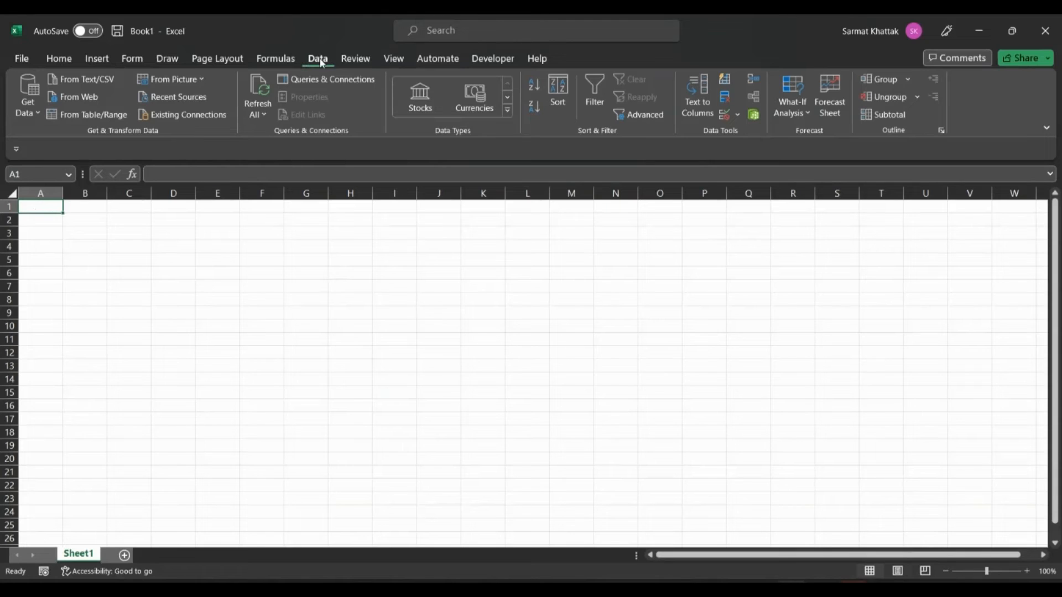
click(194, 79)
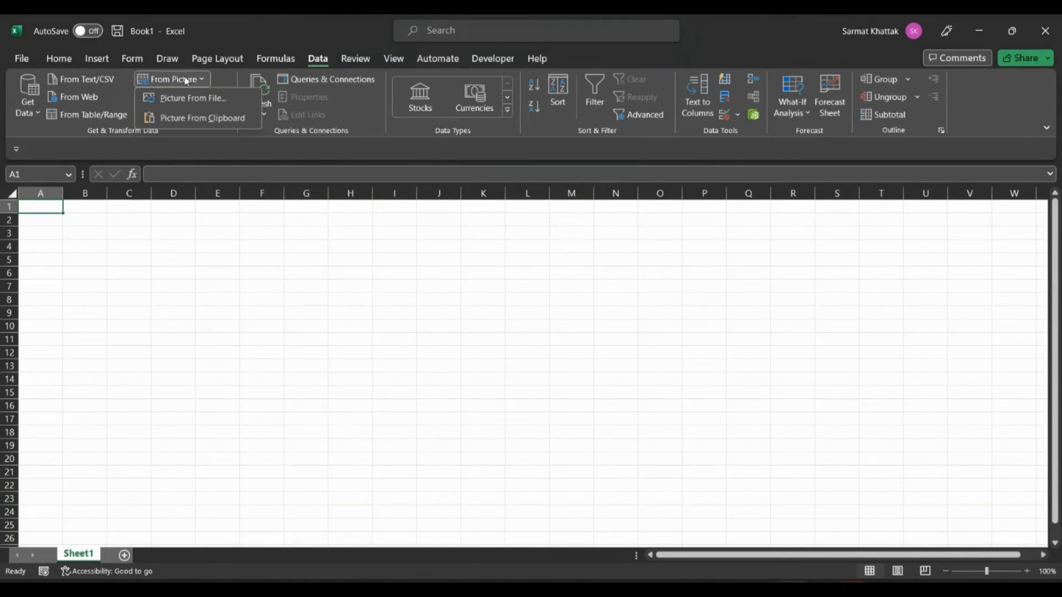
click(193, 118)
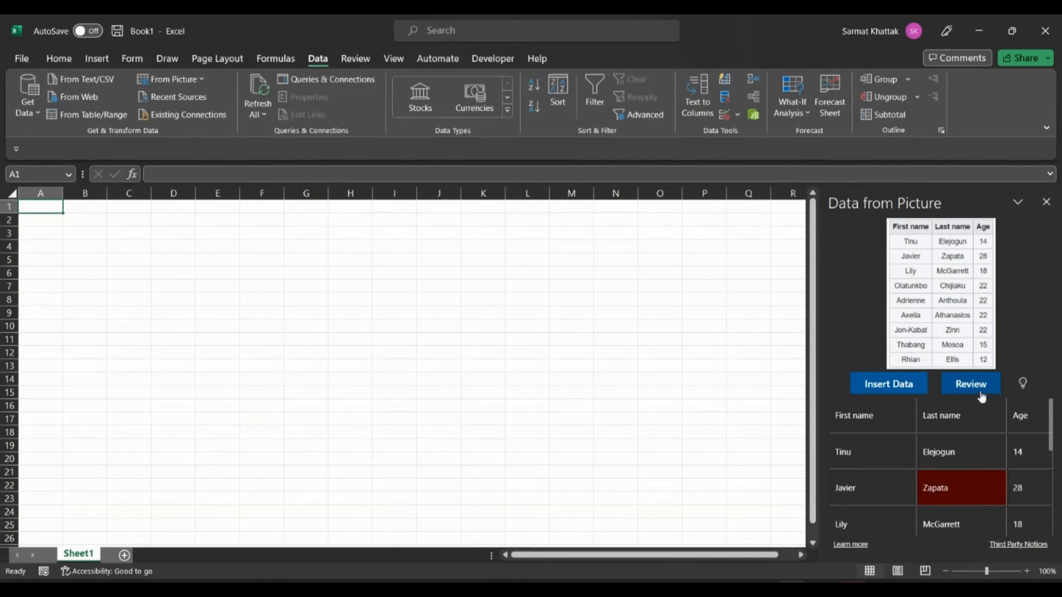
Review the two flagged last names against the captured picture and accept both recognised values
click(981, 393)
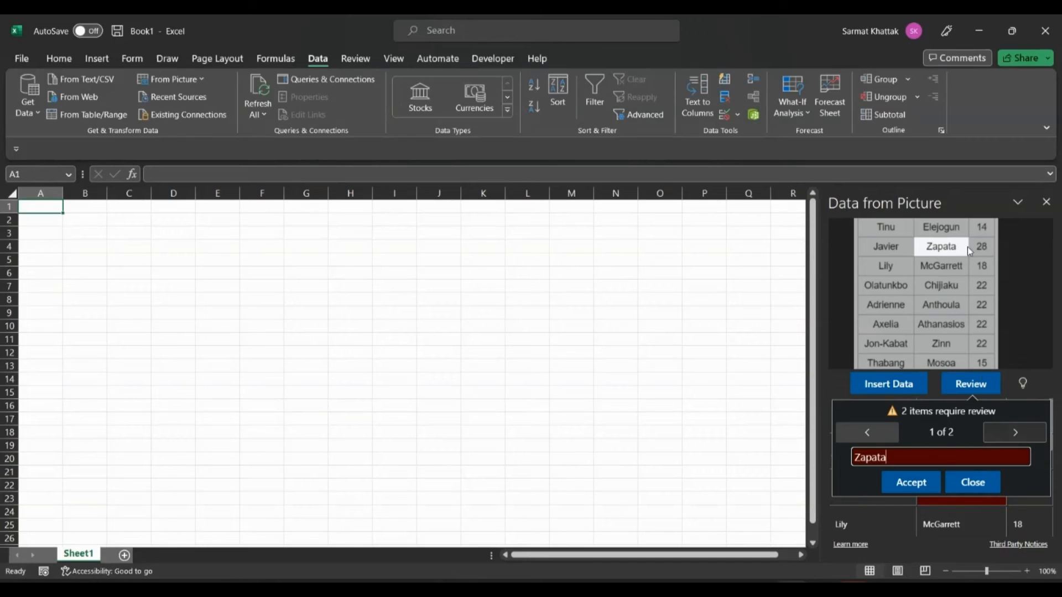
click(918, 484)
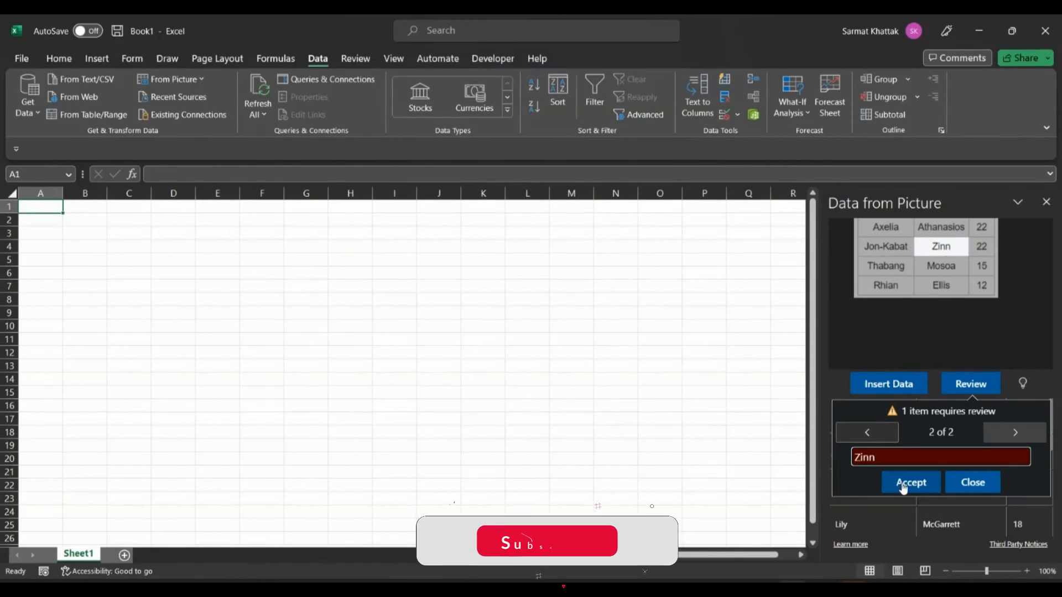
click(905, 486)
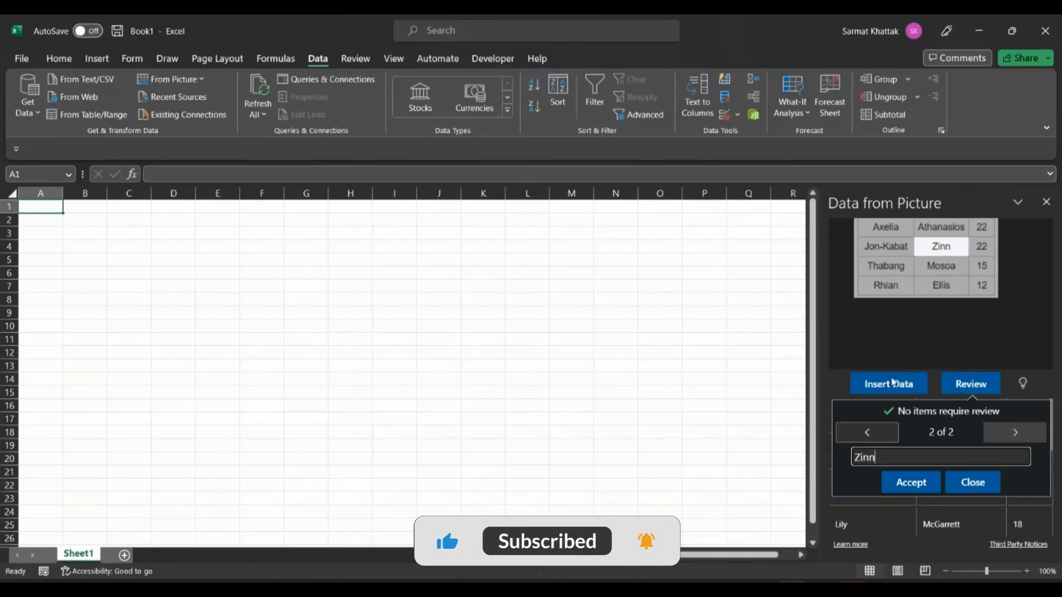
click(913, 492)
Insert the reviewed name and age table into the sheet at A1, confirming responsibility for its accuracy, and deselect the inserted range
click(891, 387)
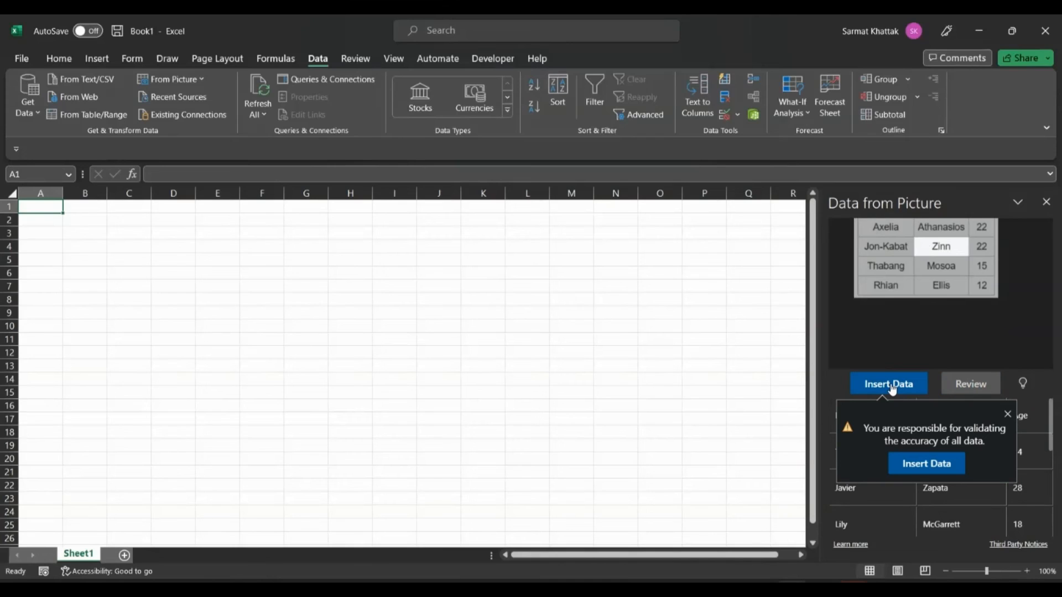
click(925, 465)
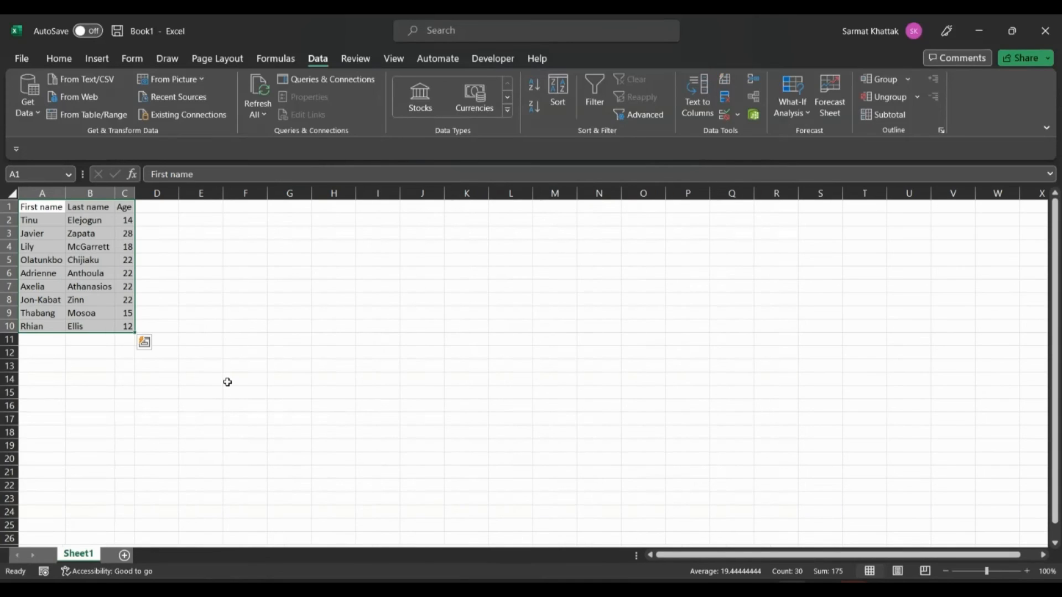
click(227, 382)
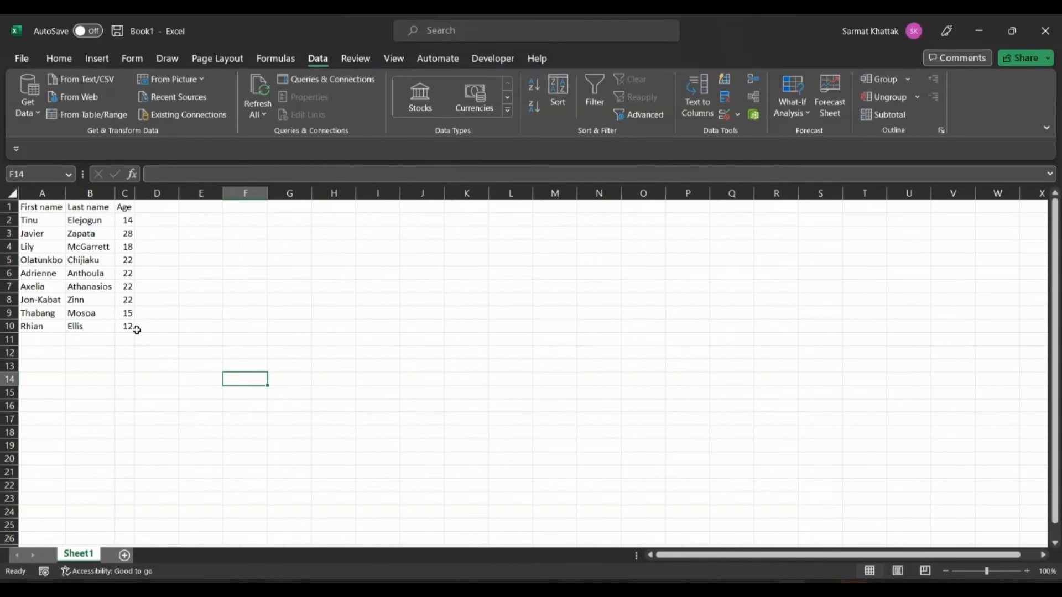
click(136, 380)
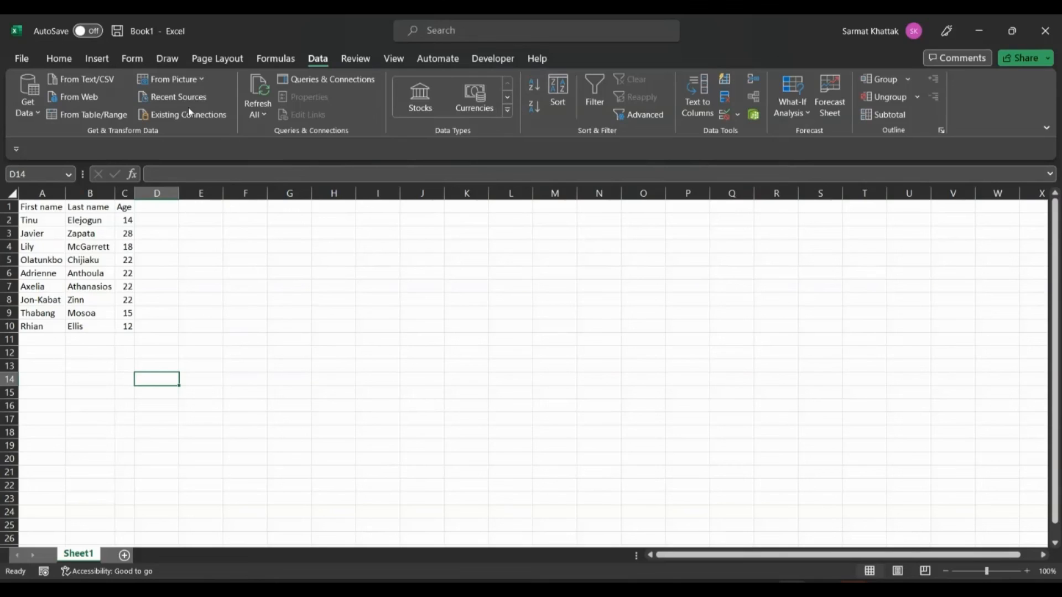
Show the available source options for importing data from a picture
click(194, 80)
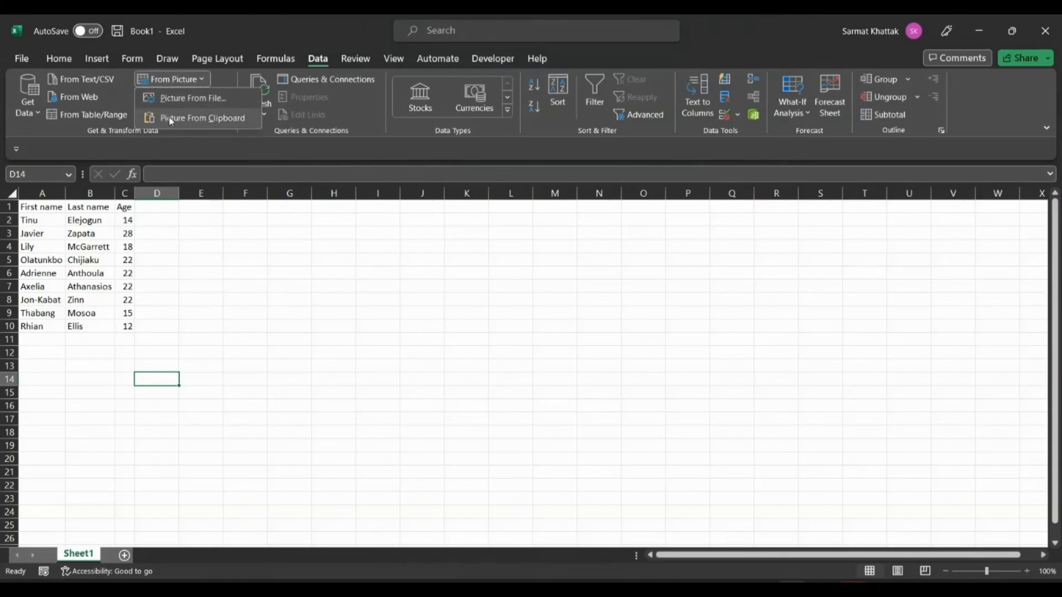